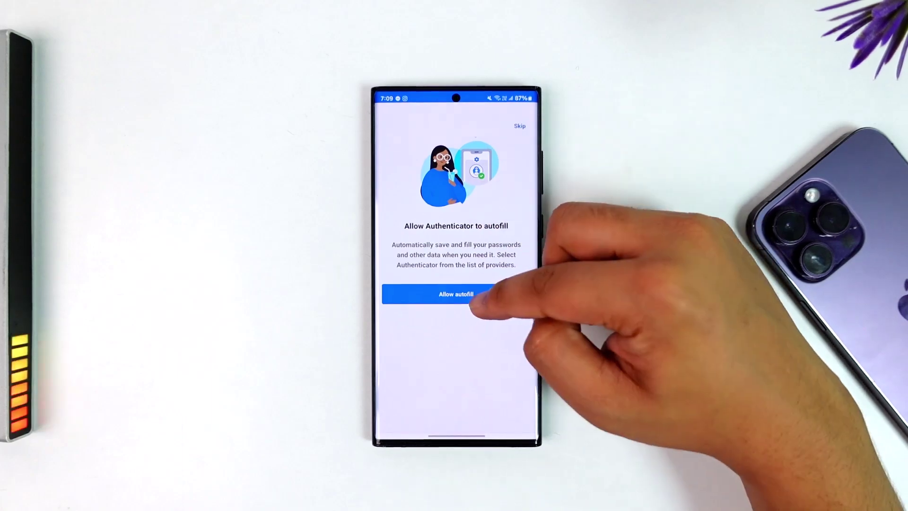
# - Allow Microsoft Authenticator to autofill passwords
pyautogui.click(457, 293)
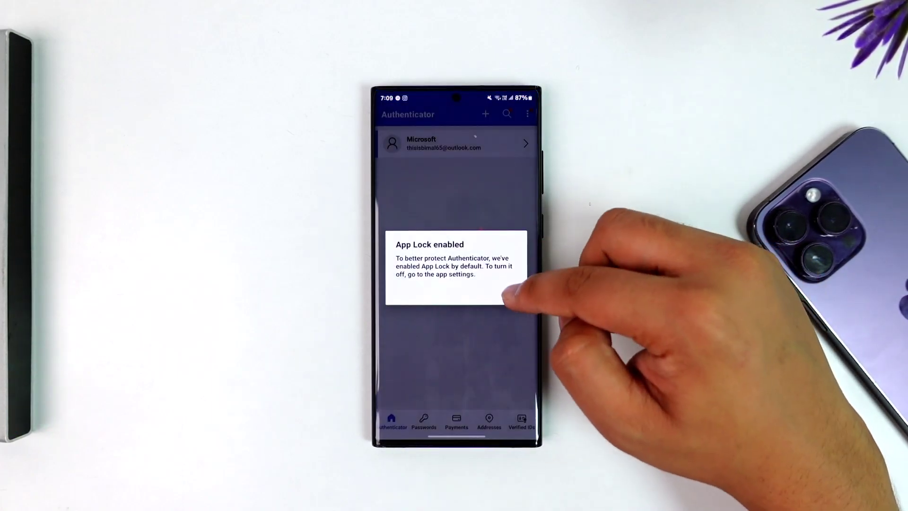
# - Dismiss the App Lock notice and briefly view the Microsoft account's details
pyautogui.click(508, 293)
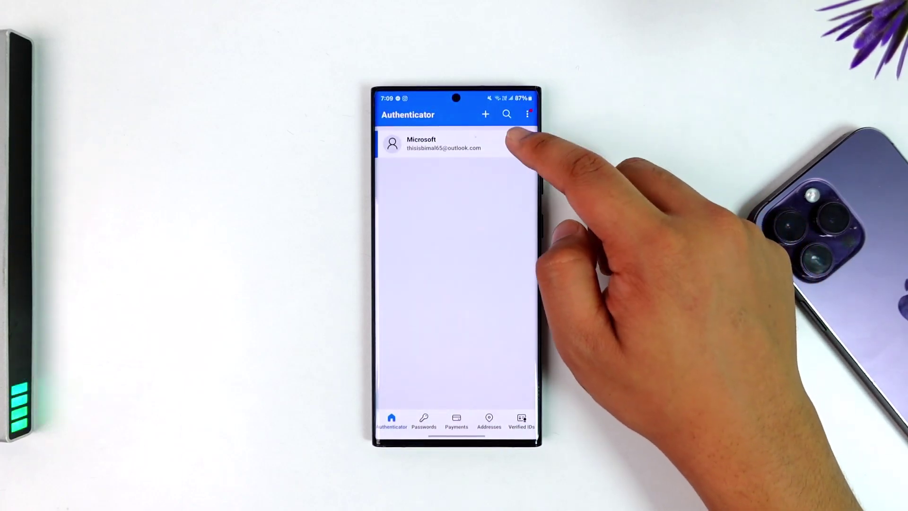
pyautogui.click(515, 142)
pyautogui.moveTo(538, 213); pyautogui.dragTo(497, 213)
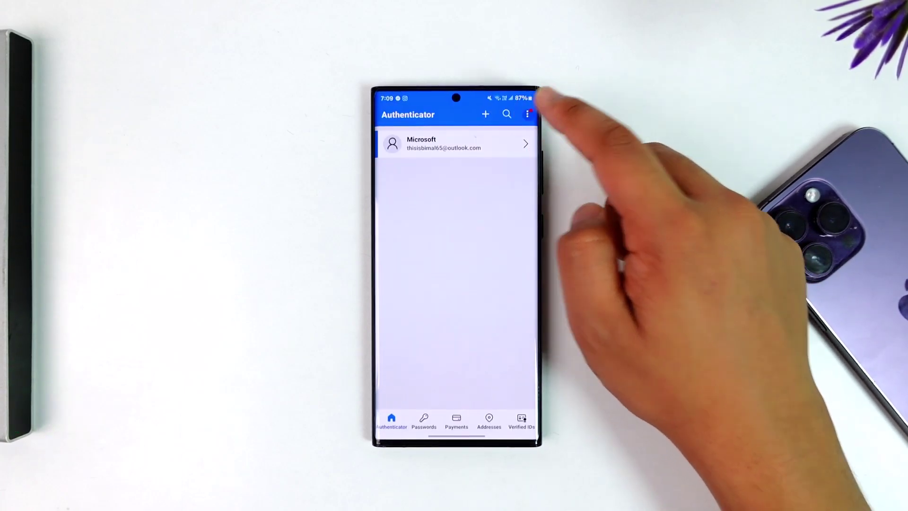
# - Check Authenticator settings, then open the Microsoft account to view its one-time password code
pyautogui.click(527, 114)
pyautogui.click(469, 204)
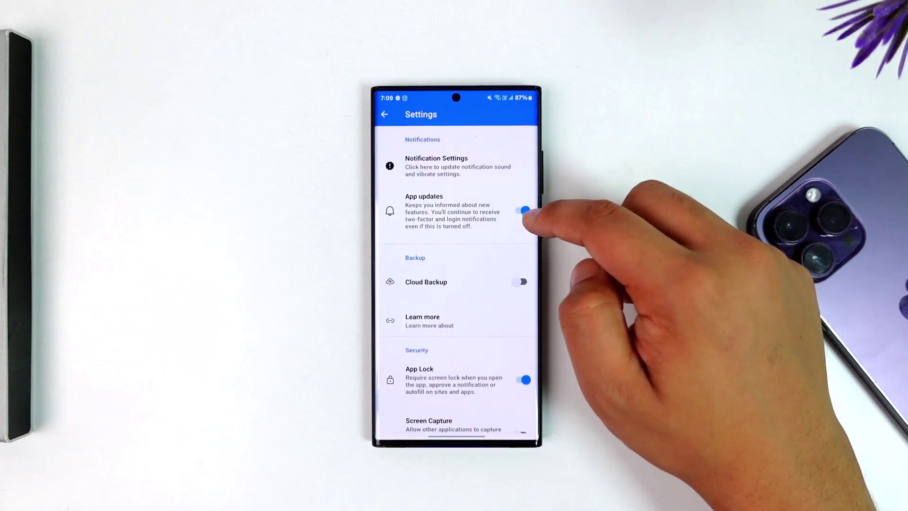
pyautogui.press('Escape')
pyautogui.click(514, 142)
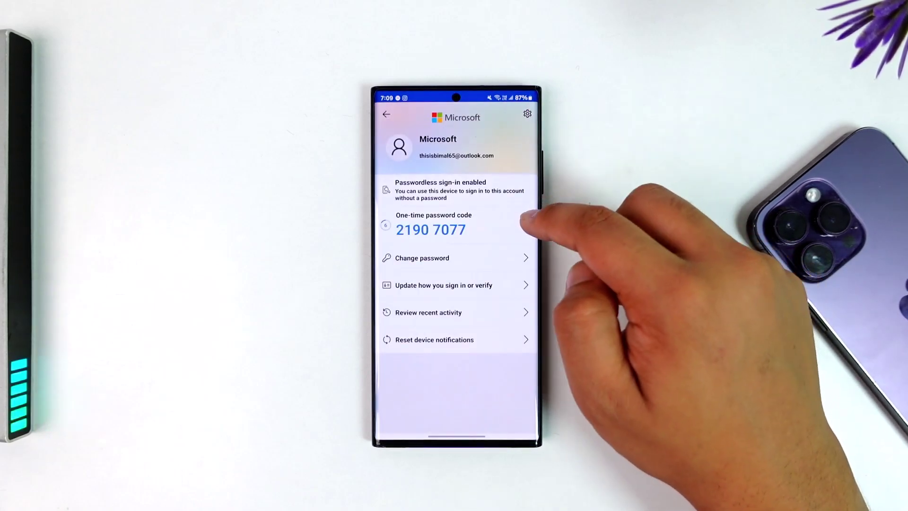